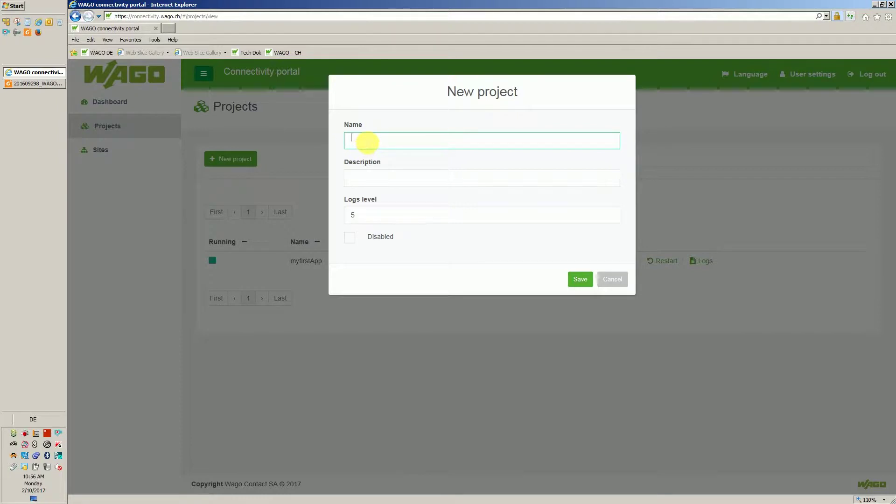
# - Create the project myRouting with the description "routing to other device" and save it
pyautogui.write('my')
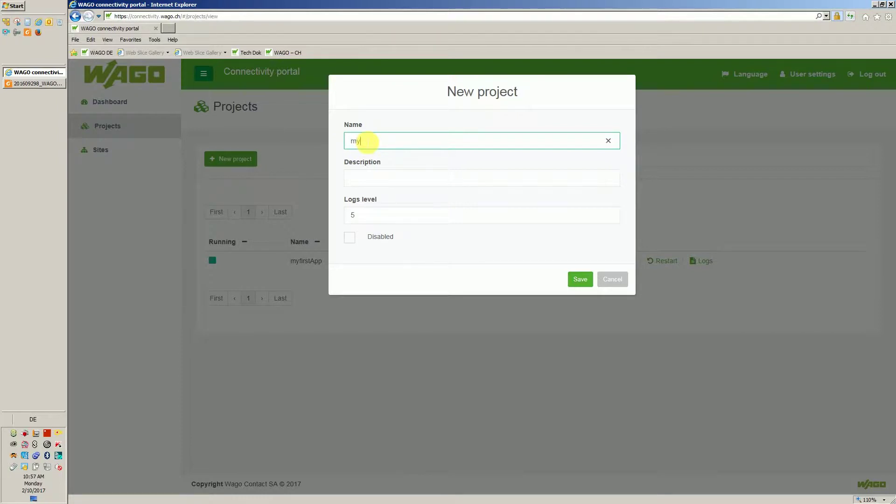
pyautogui.write('Routing')
pyautogui.click(373, 183)
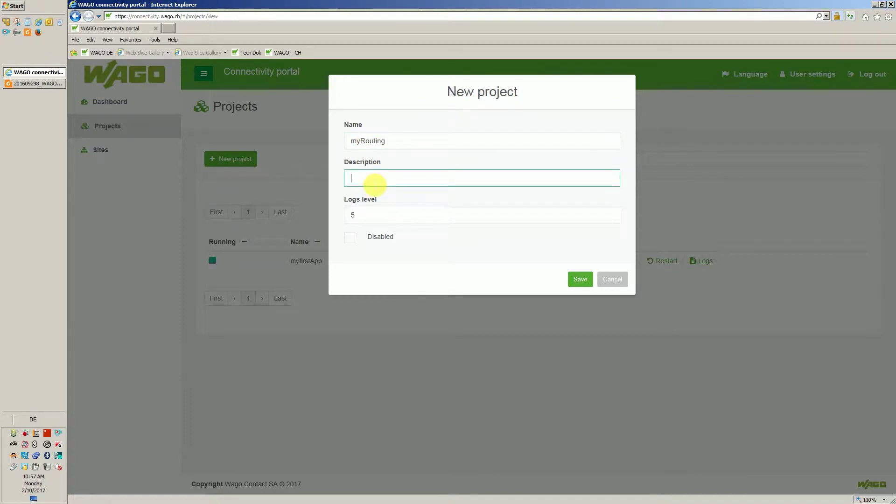
pyautogui.write('routing to other device')
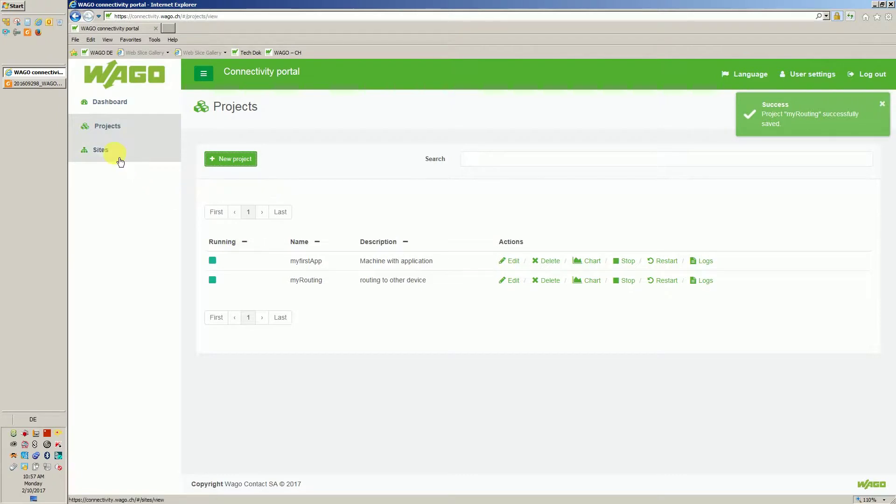
# - Create the site myPLCrouting, described as "PLC with routing to other device", as Site-to-site in project myRouting with site network 192.168.3.0/24
pyautogui.click(120, 161)
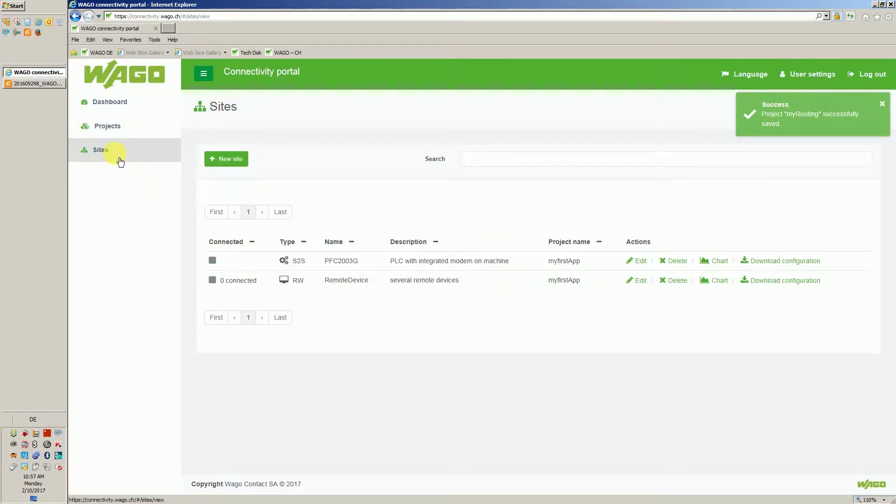
pyautogui.click(223, 167)
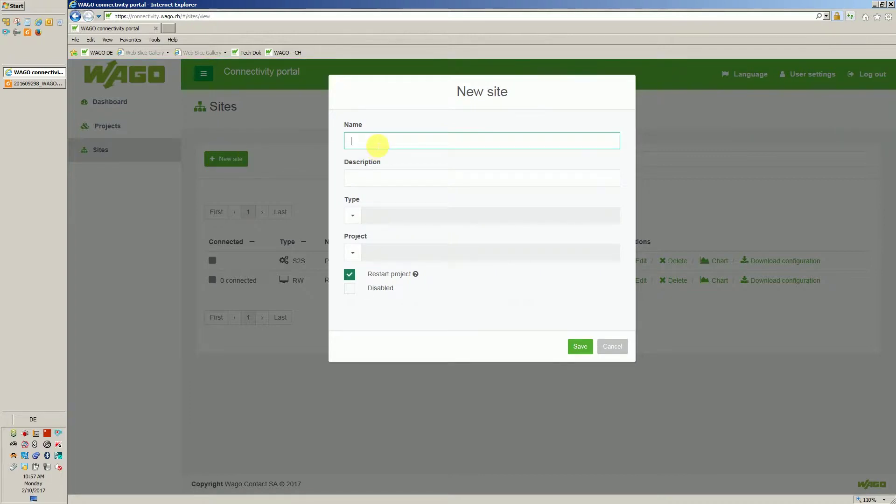
pyautogui.write('myPLCrouting')
pyautogui.click(373, 176)
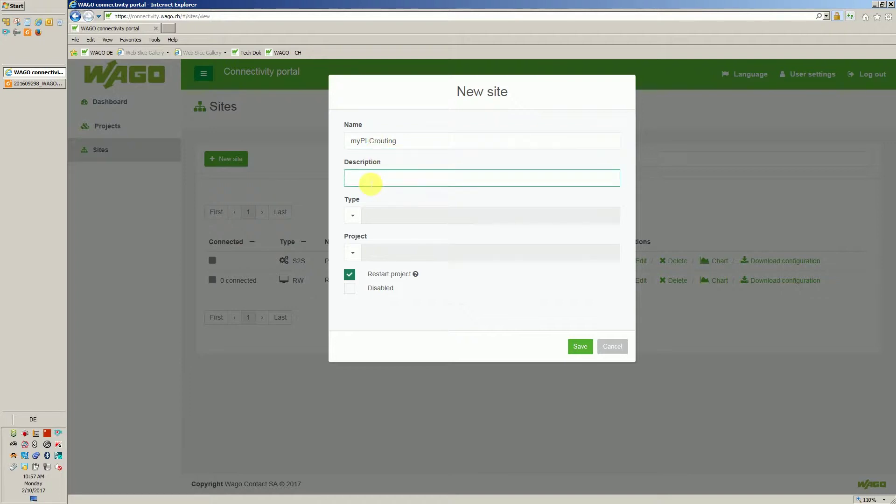
pyautogui.write('PLC')
pyautogui.write(' with ')
pyautogui.write('routing')
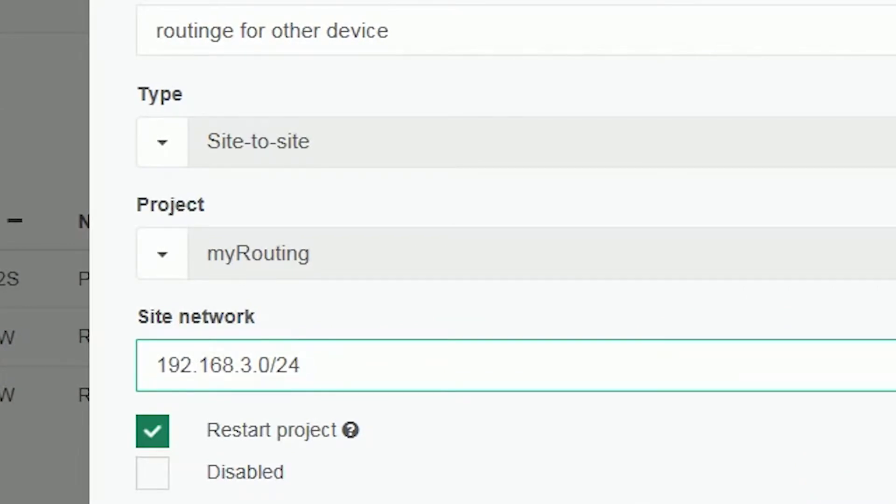
pyautogui.press('Tab')
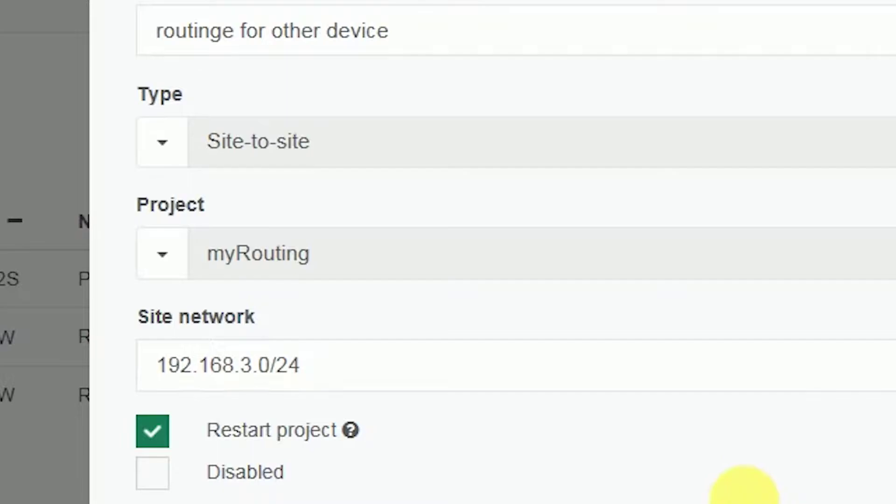
pyautogui.click(744, 490)
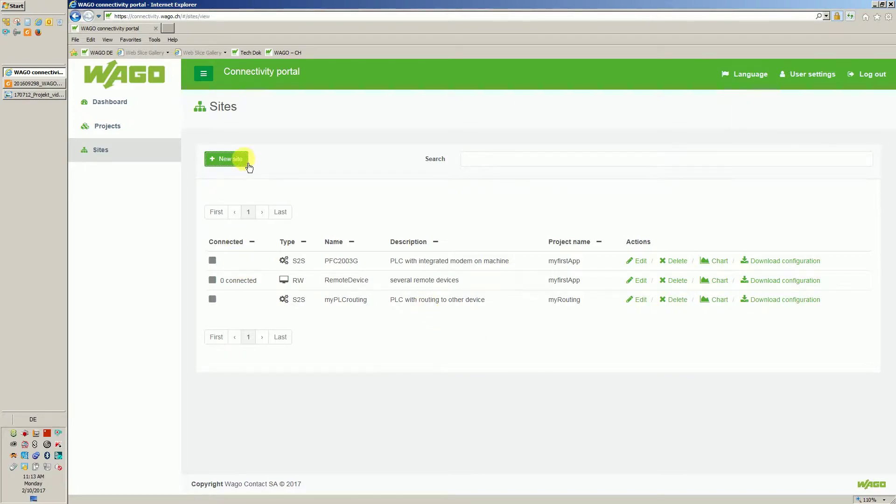
# - Create the Road warrior site RWmyrouting in project myRouting with the description "RW for device after main PLC"
pyautogui.click(247, 163)
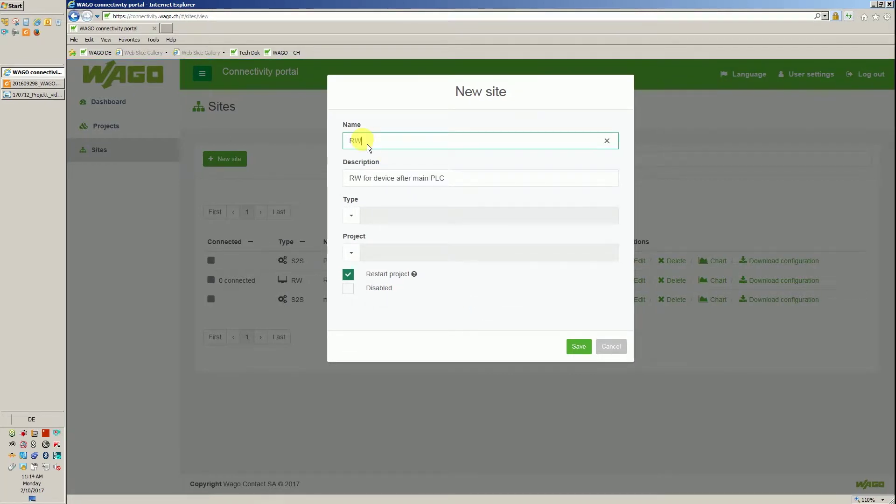
pyautogui.write('myrouting')
pyautogui.click(357, 215)
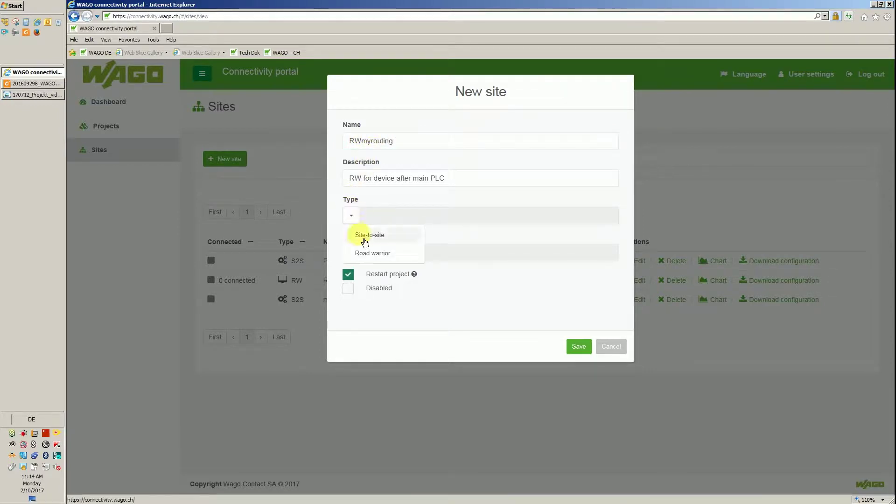
pyautogui.click(367, 253)
pyautogui.click(357, 255)
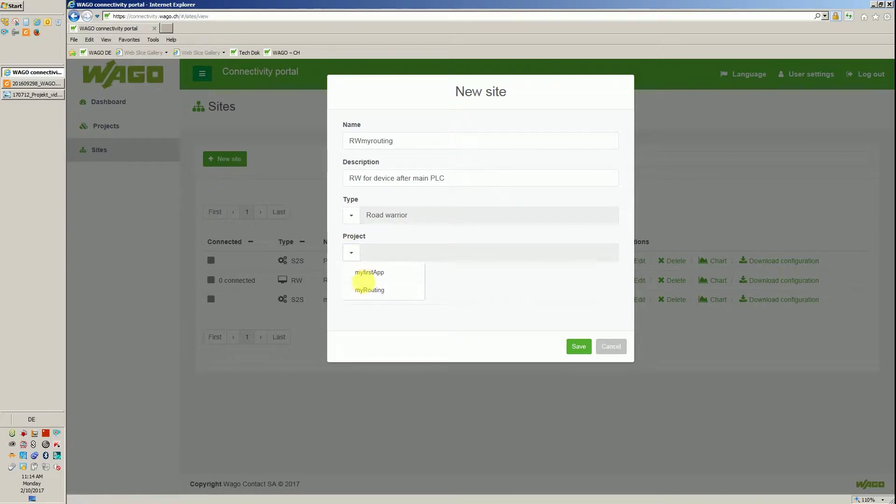
pyautogui.click(369, 290)
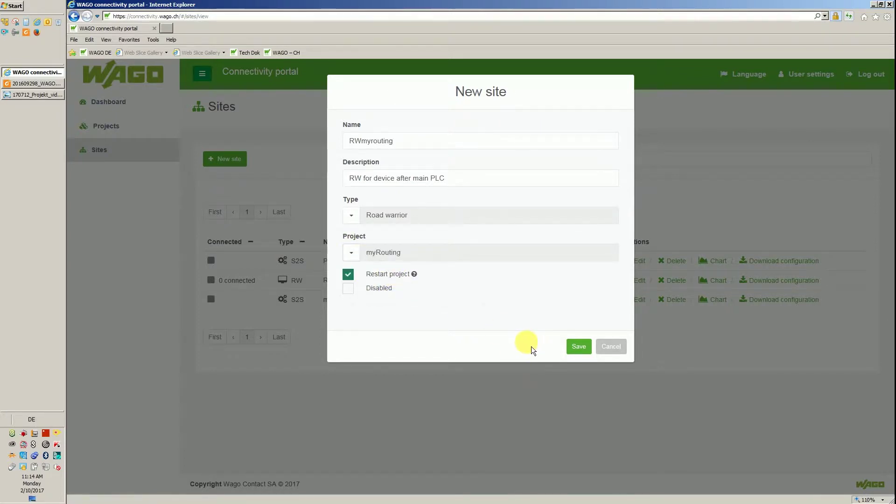
pyautogui.click(573, 347)
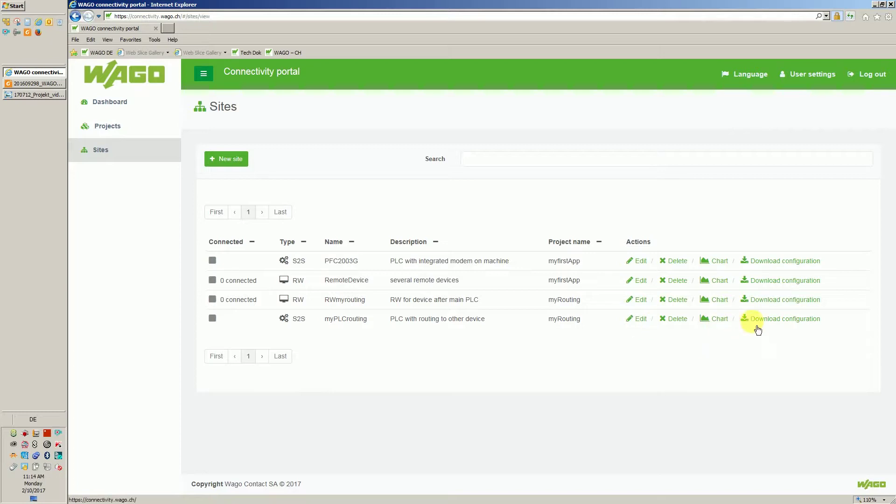
# - Download and save the configuration ZIP of the myPLCrouting site, and log out of the connectivity portal
pyautogui.click(757, 319)
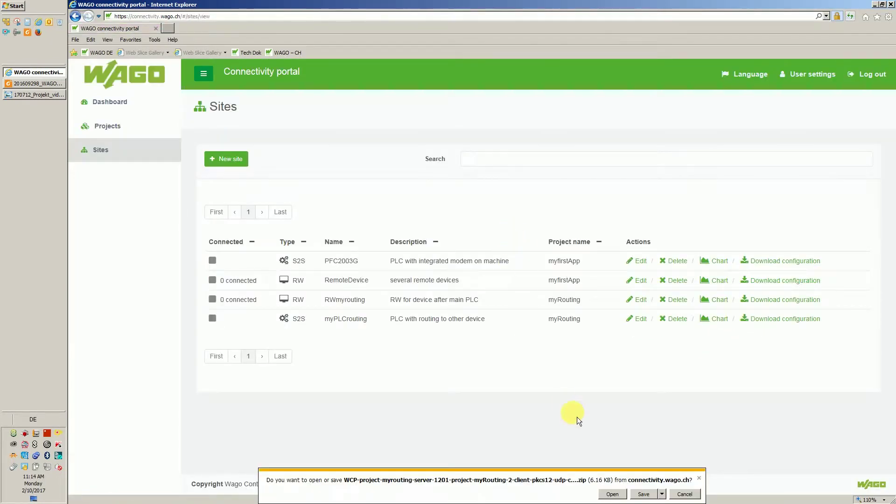
pyautogui.click(662, 494)
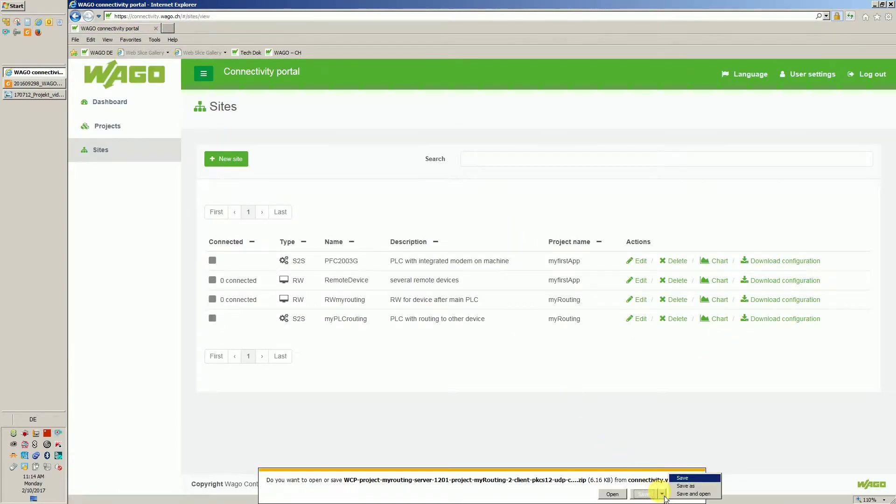
pyautogui.click(685, 479)
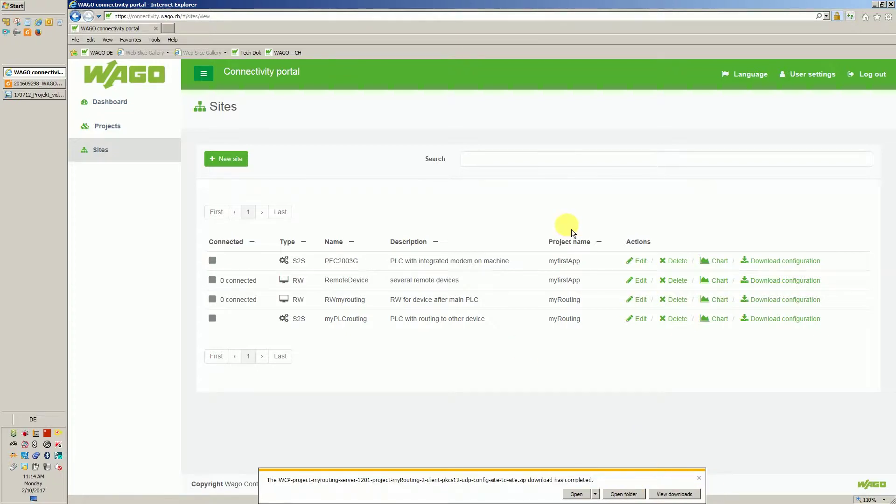
pyautogui.click(868, 75)
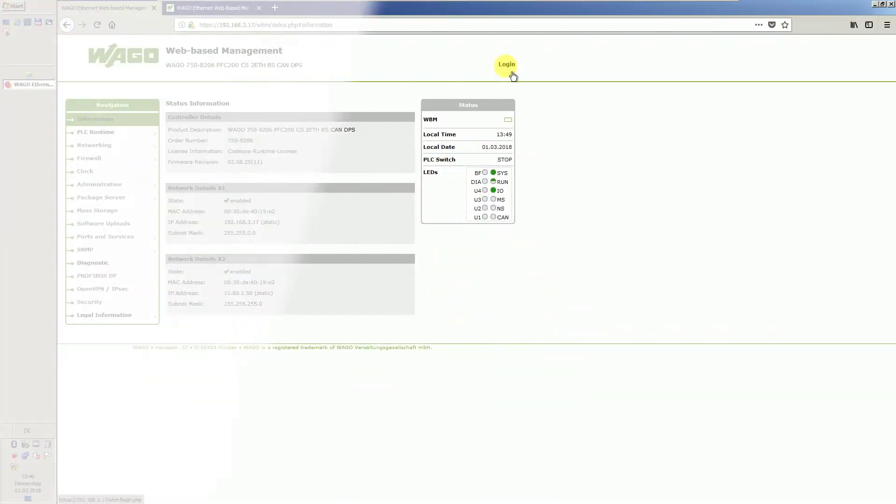
# - Log in to the controller's Web-based Management as admin with the account password and dismiss the security message
pyautogui.click(509, 68)
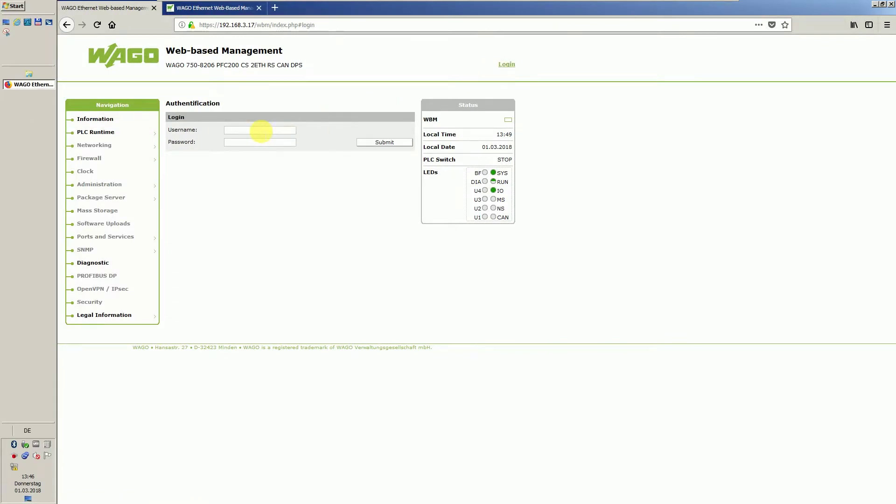
pyautogui.write('admin')
pyautogui.click(378, 144)
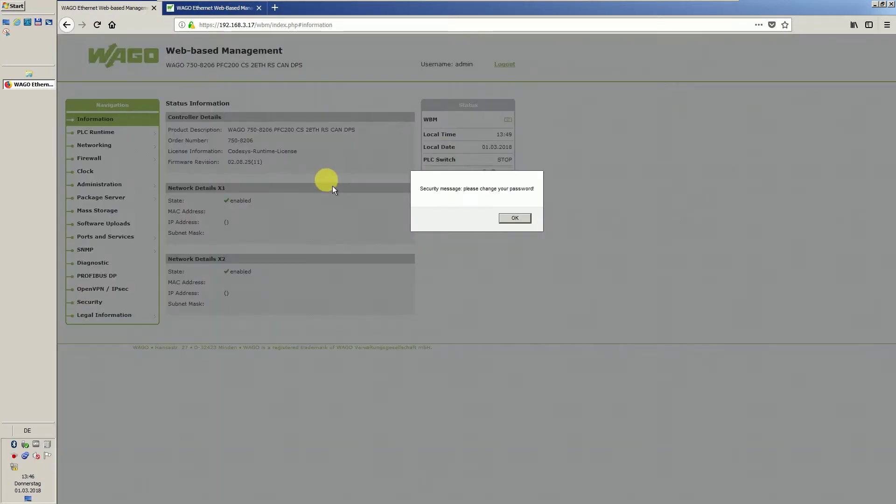
pyautogui.click(514, 219)
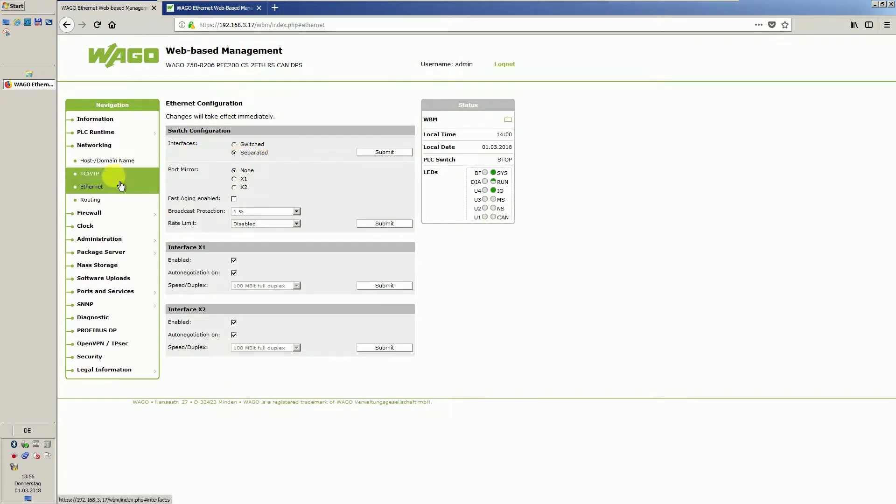
# - Review the controller's TCP/IP, Ethernet and routing settings under Networking, dismissing the password reminders
pyautogui.click(97, 176)
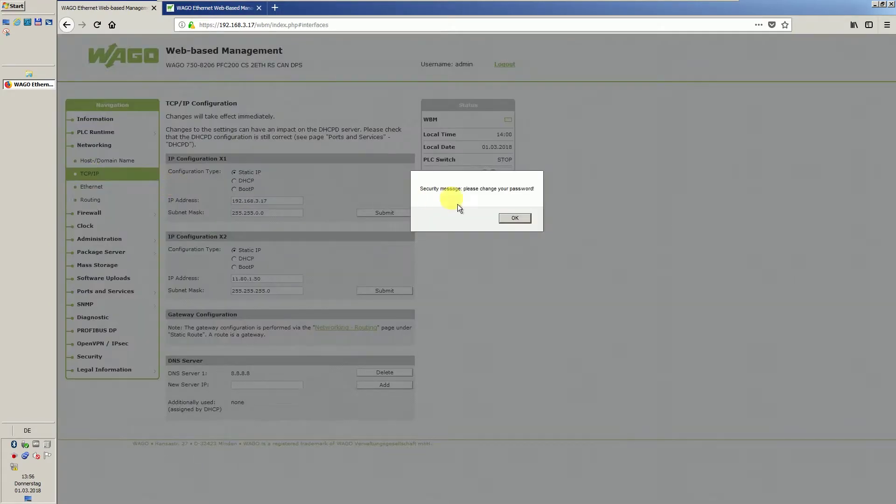
pyautogui.click(515, 218)
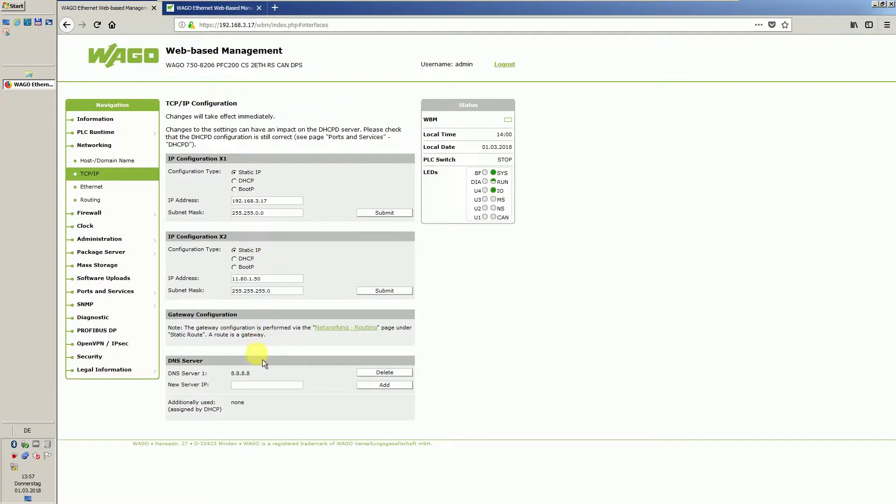
pyautogui.click(108, 186)
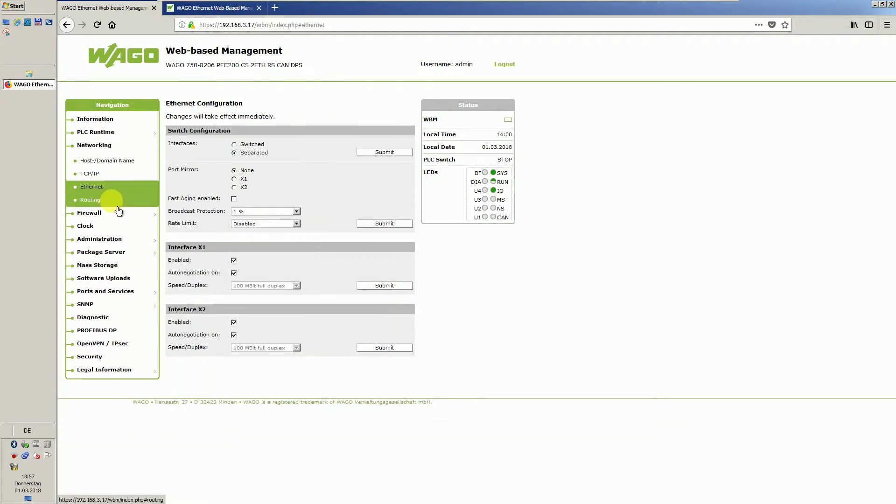
pyautogui.click(112, 201)
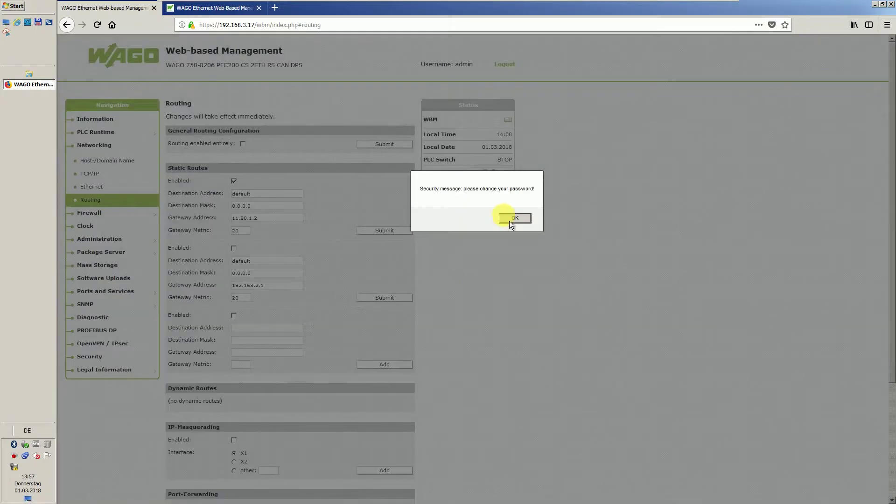
pyautogui.click(514, 219)
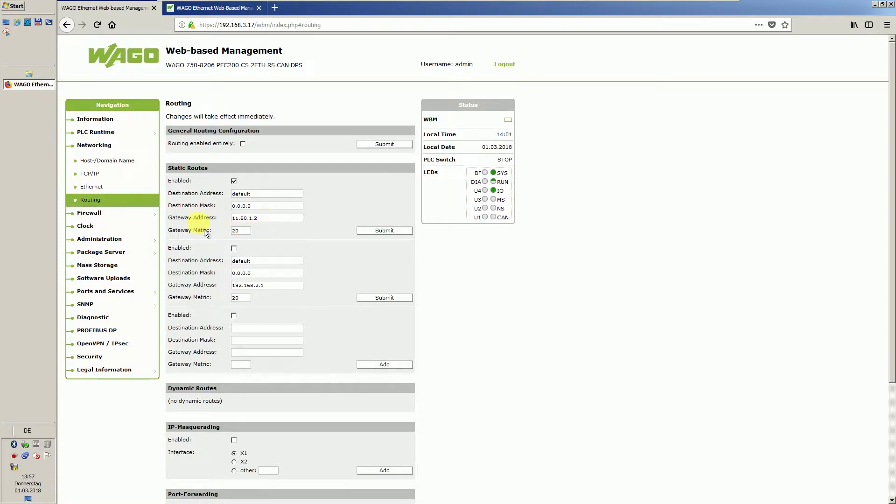
# - Examine the general firewall configuration, including the global parameters and the enabled services for interfaces X1, X2 and VPN
pyautogui.click(143, 223)
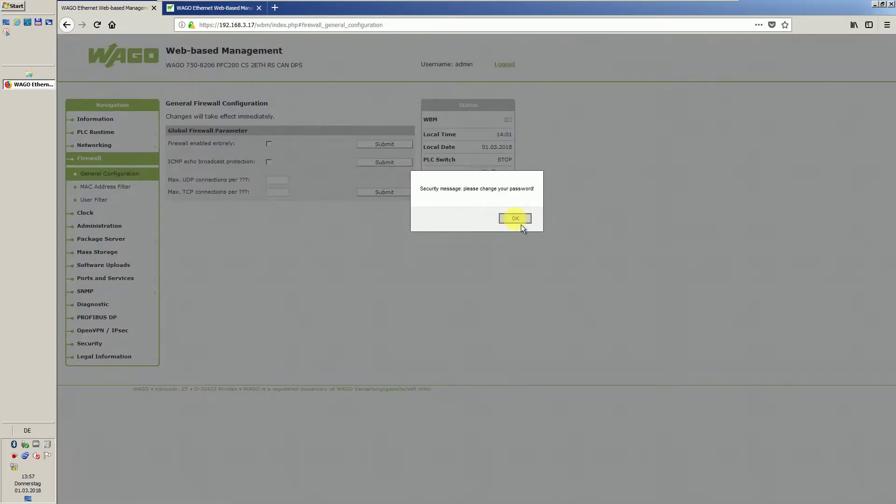
pyautogui.click(520, 222)
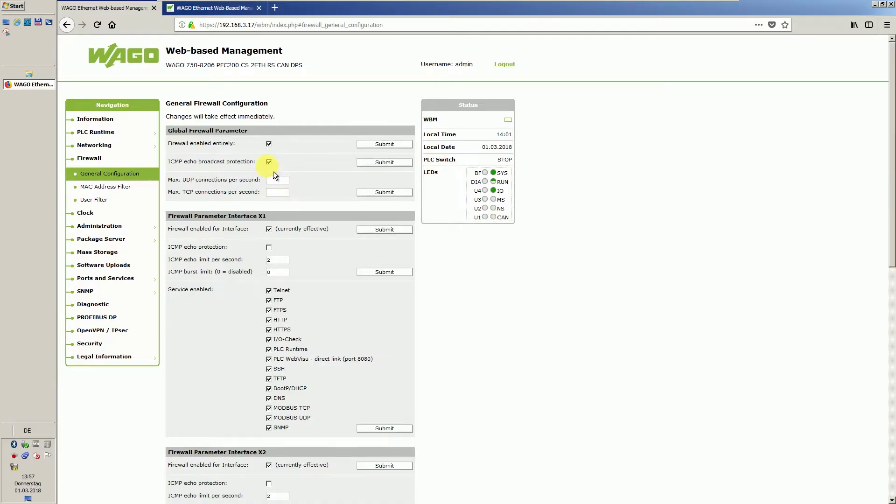
pyautogui.scroll(-2, 271, 180)
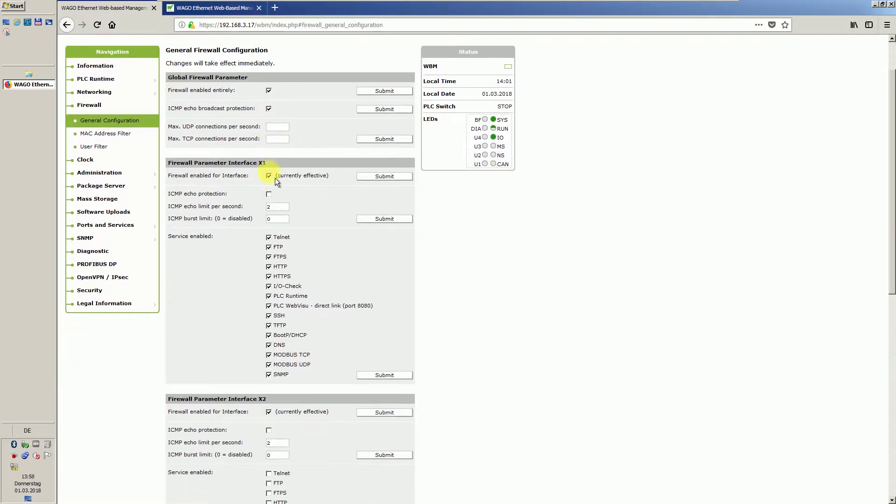
pyautogui.scroll(-6, 277, 298)
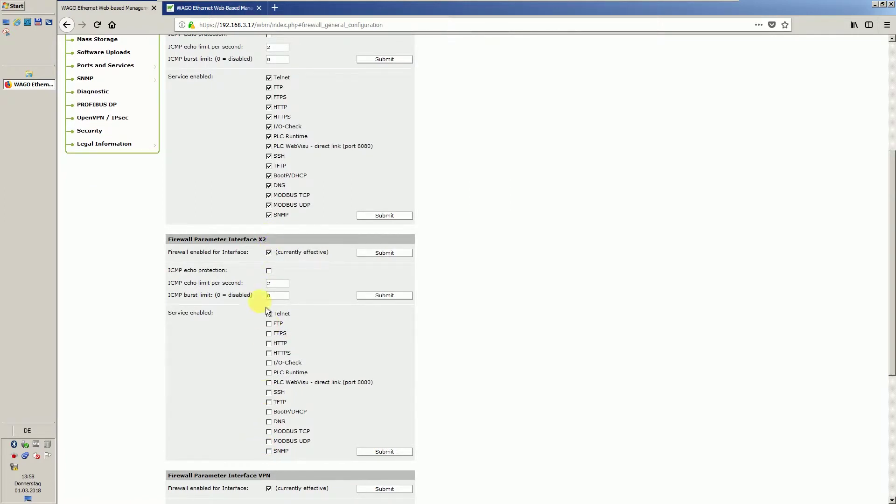
pyautogui.scroll(-9, 265, 306)
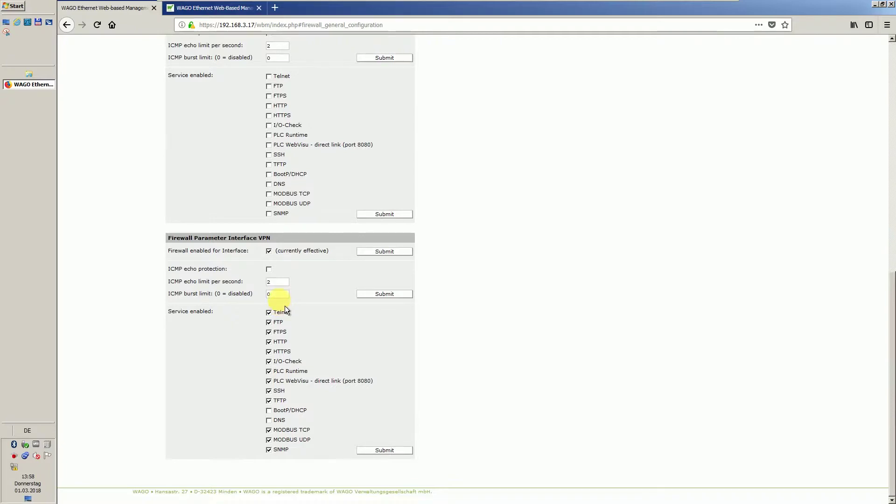
pyautogui.scroll(15, 286, 309)
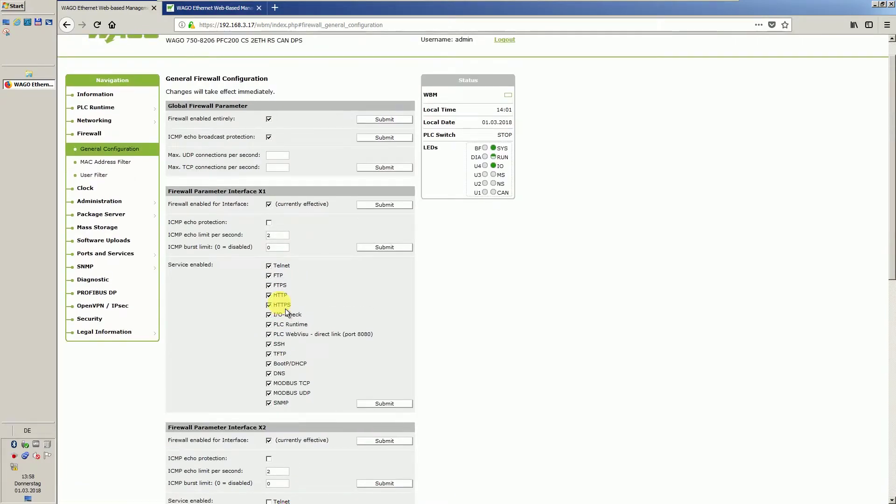
pyautogui.scroll(1, 284, 308)
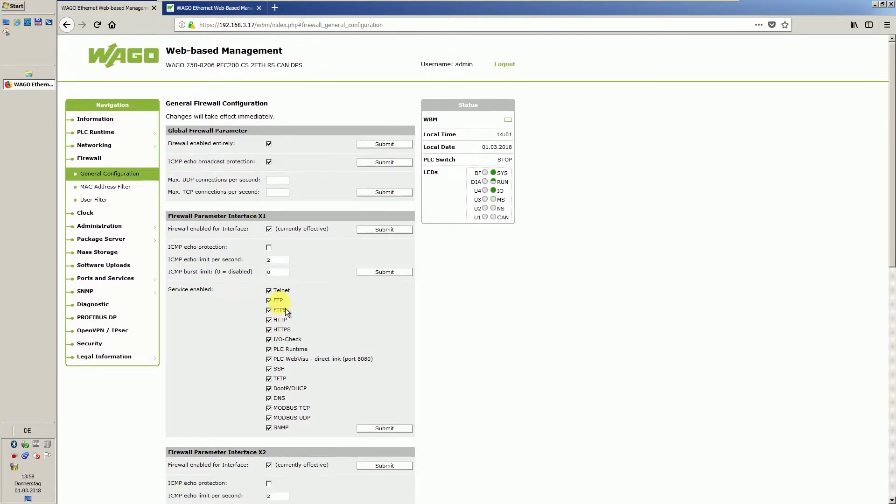
# - Open the controller's OpenVPN / IPsec configuration and dismiss the password reminder
pyautogui.moveTo(141, 285)
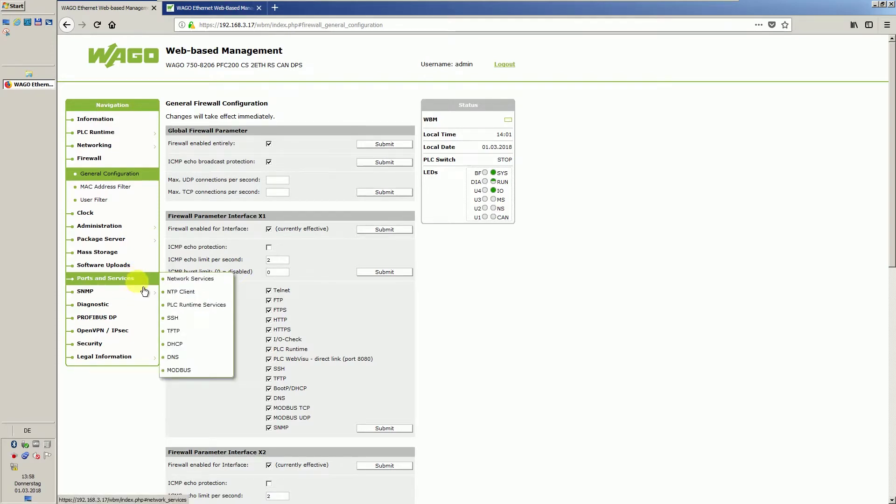
pyautogui.click(132, 332)
pyautogui.click(515, 218)
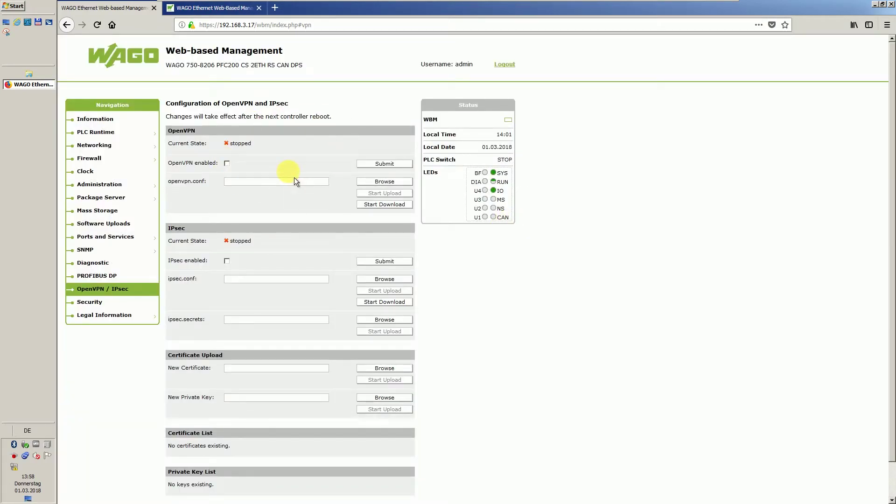
# - Upload WCP-project-wago-home-automation-tss-server.ovpn from the site-to-site_WHA_jm_TSS desktop folder as the controller's openvpn.conf
pyautogui.click(379, 182)
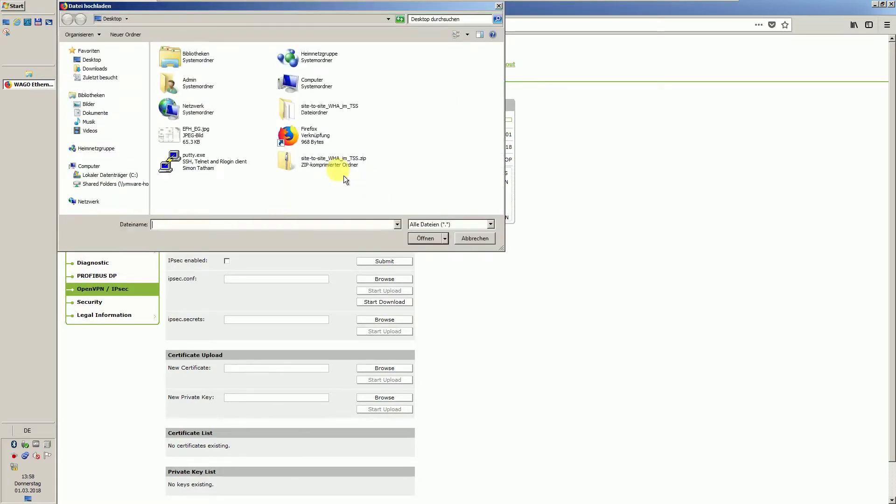
pyautogui.doubleClick(298, 110)
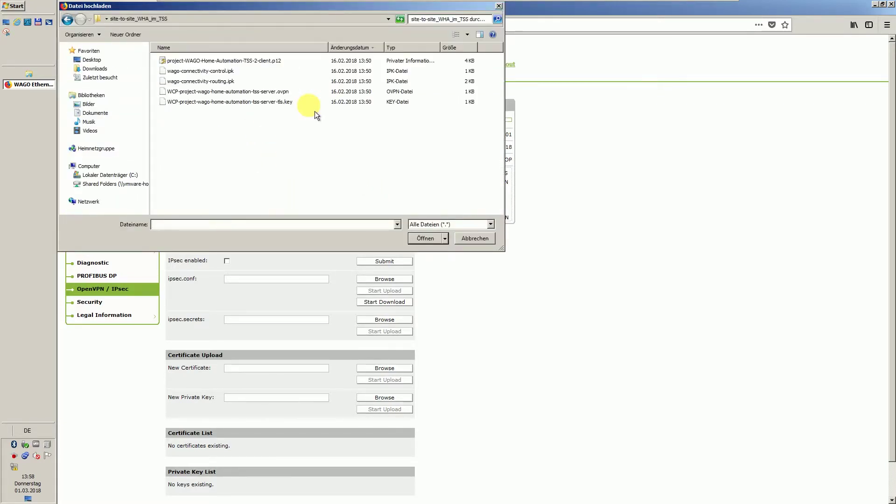
pyautogui.click(257, 92)
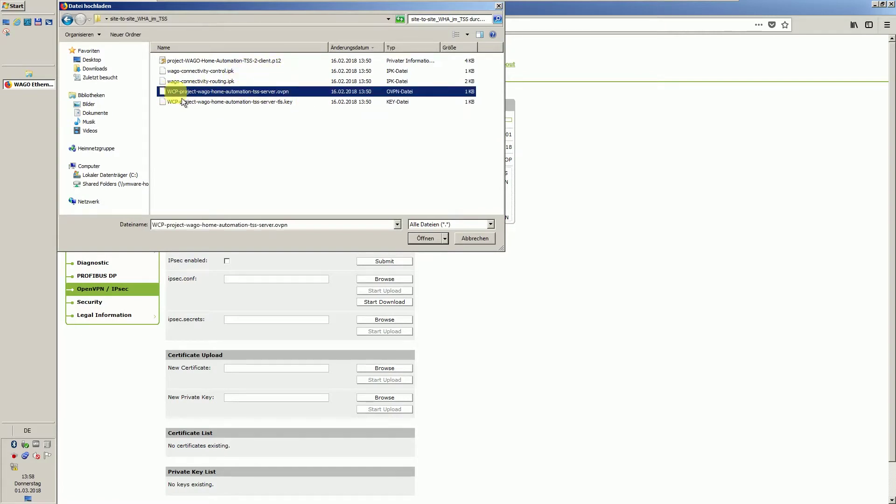
pyautogui.click(427, 239)
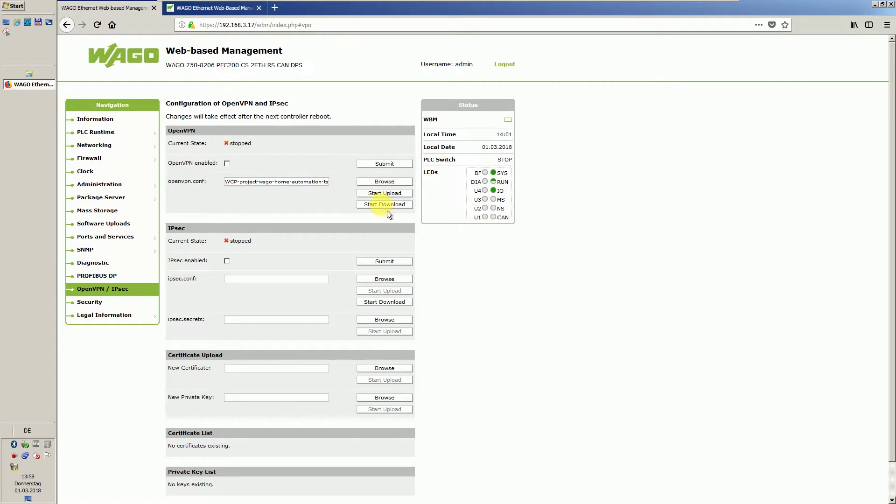
pyautogui.click(399, 195)
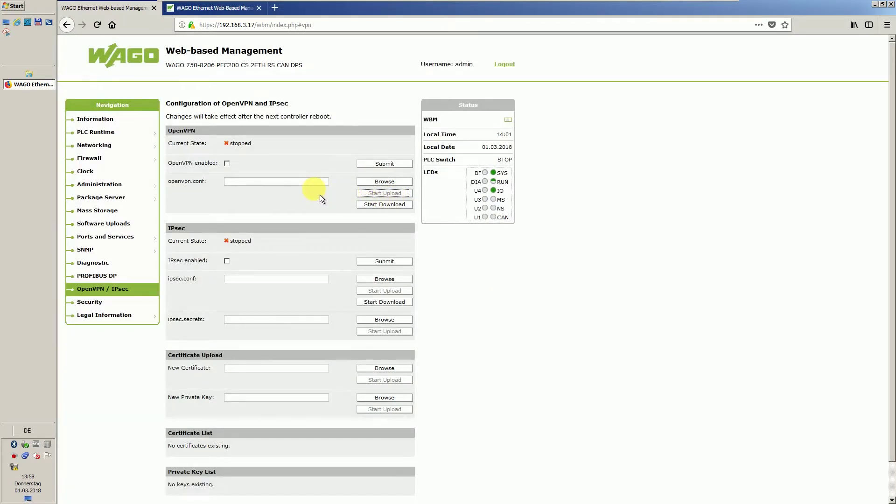
# - Upload project-WAGO-Home-Automation-TSS-2-client.p12 to the controller as the new certificate
pyautogui.scroll(-2, 321, 195)
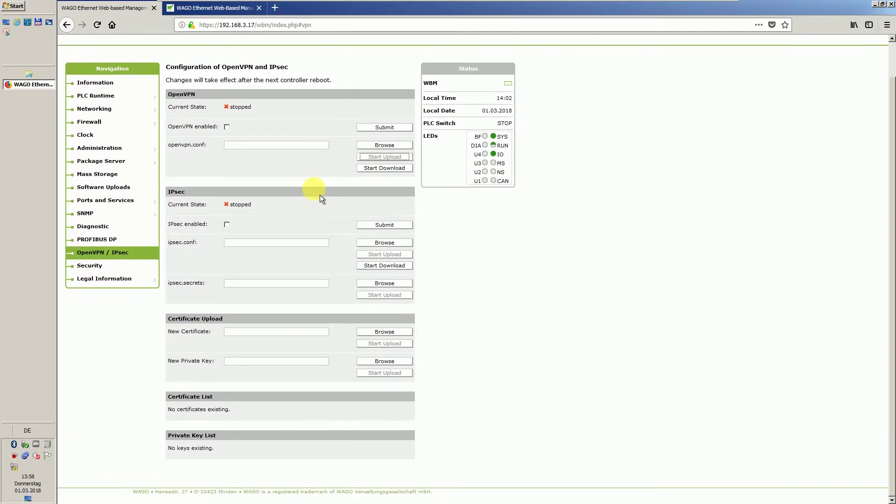
pyautogui.click(385, 332)
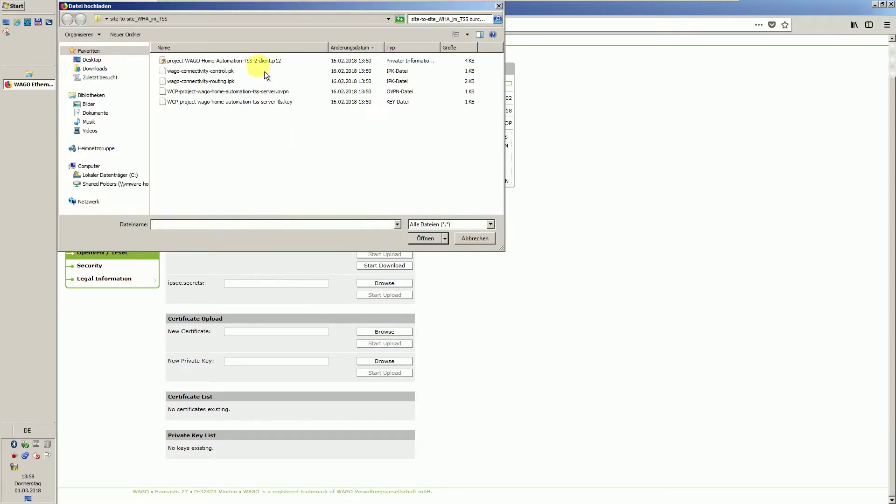
pyautogui.click(290, 61)
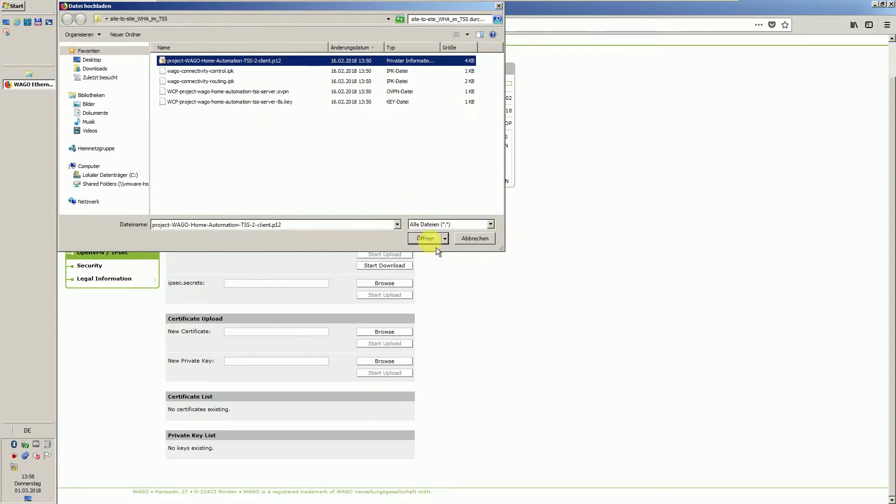
pyautogui.click(425, 238)
pyautogui.click(394, 345)
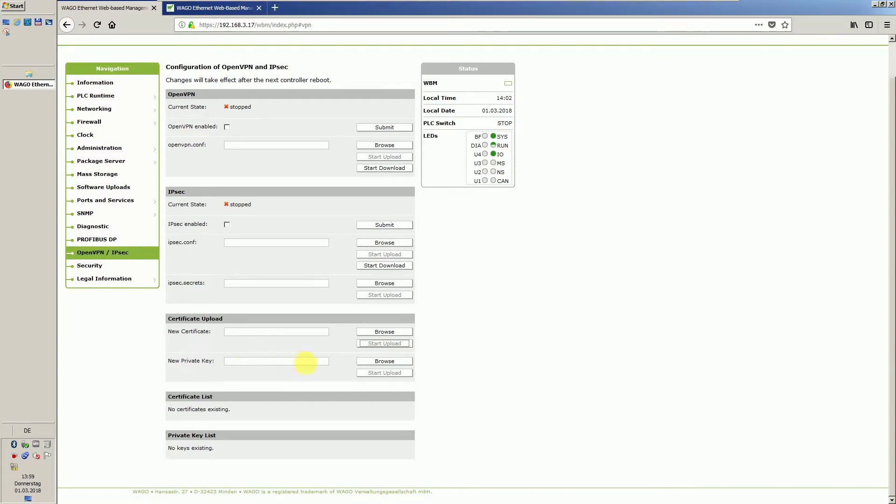
# - Upload WCP-project-wago-home-automation-tss-server-tls.key to the controller as the new private key
pyautogui.click(376, 364)
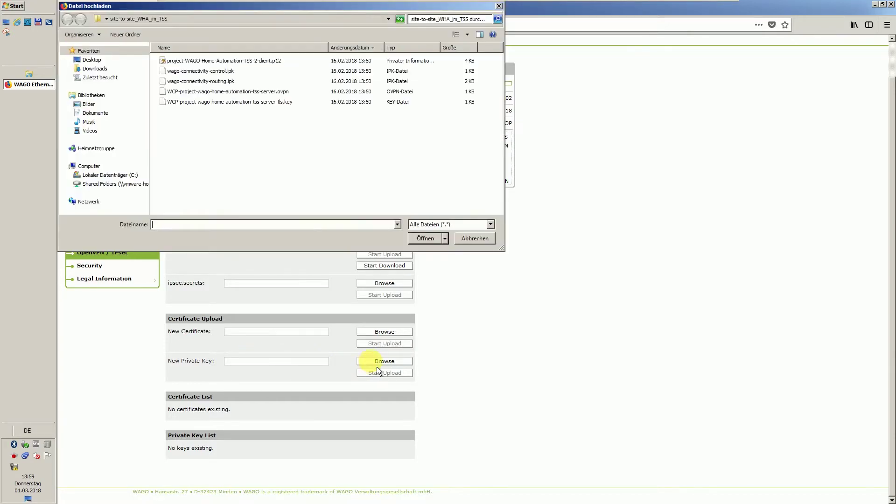
pyautogui.click(287, 103)
pyautogui.click(434, 239)
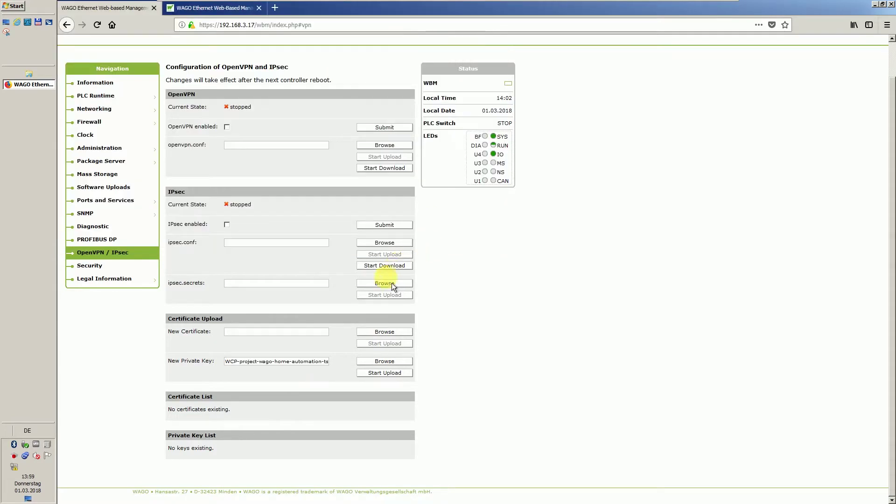
pyautogui.click(397, 373)
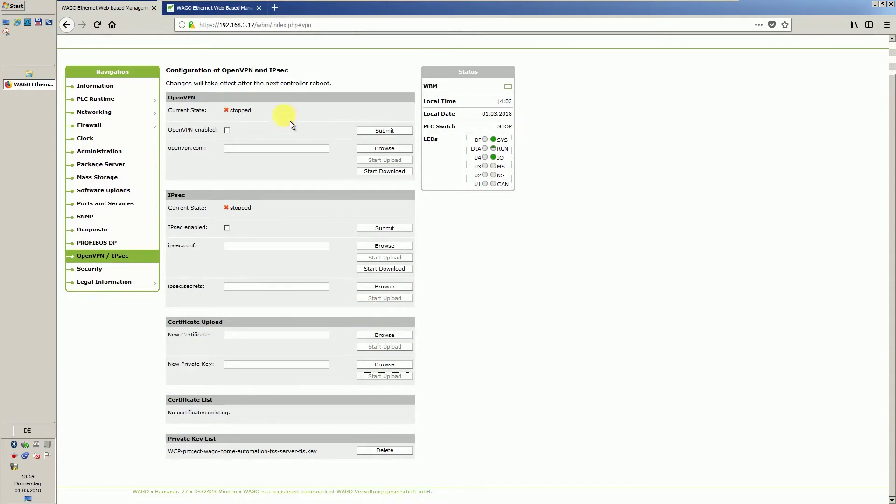
# - Enable OpenVPN on the controller, submit the setting and reboot the device
pyautogui.click(227, 130)
pyautogui.click(380, 133)
pyautogui.moveTo(140, 151)
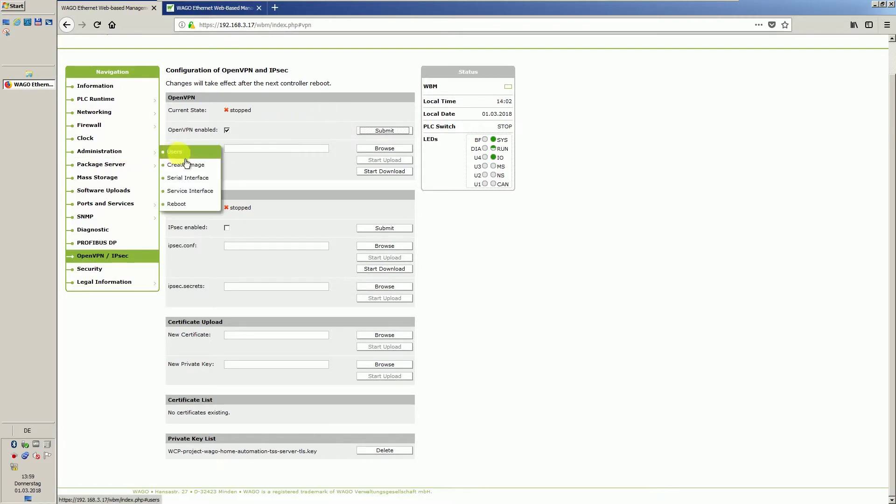
pyautogui.click(192, 210)
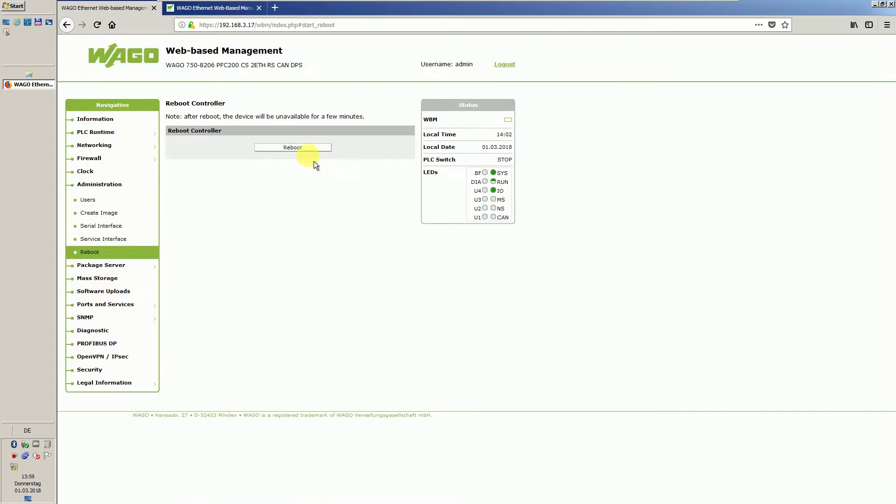
pyautogui.click(307, 149)
pyautogui.click(476, 224)
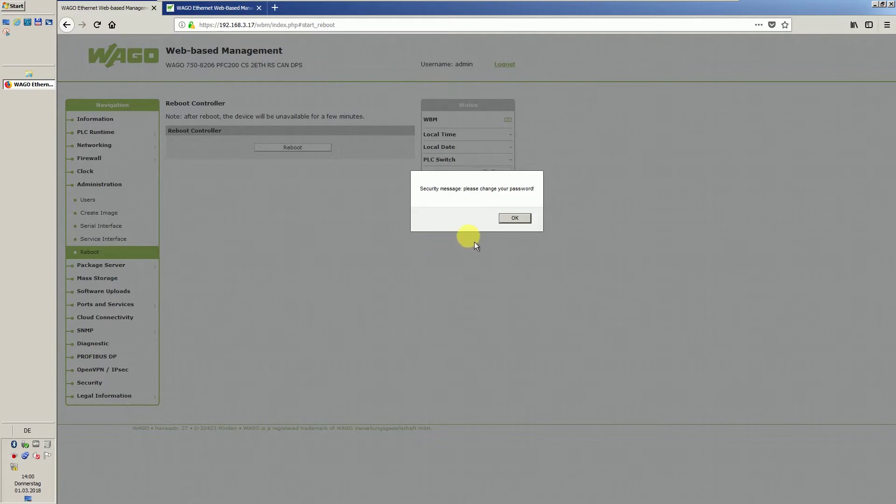
# - Dismiss the password reminders after the reboot and check the current OpenVPN state on the OpenVPN / IPsec page
pyautogui.click(515, 218)
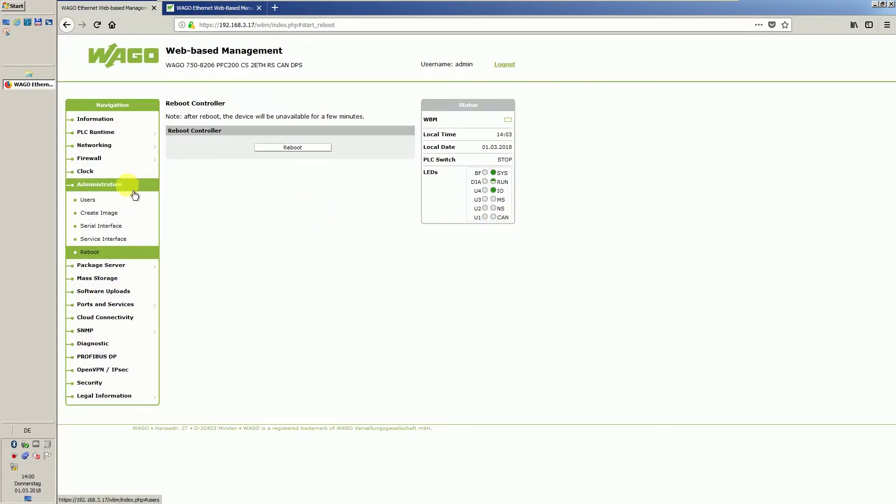
pyautogui.click(119, 371)
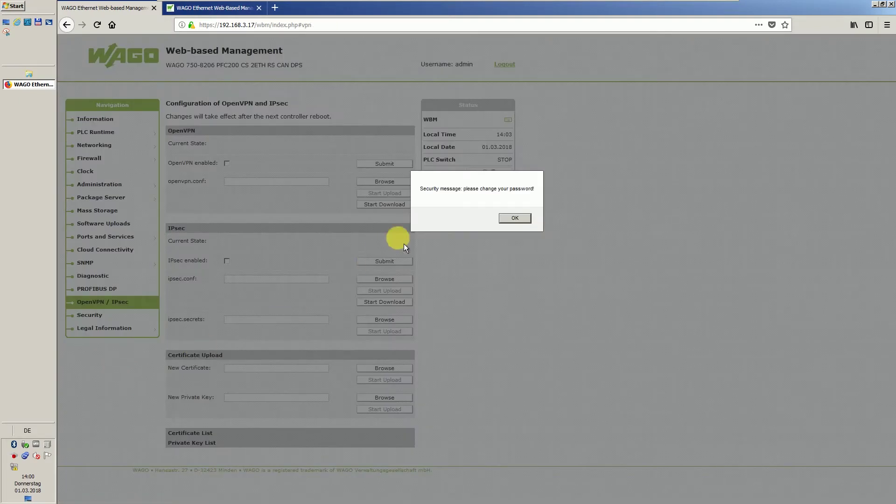
pyautogui.click(515, 218)
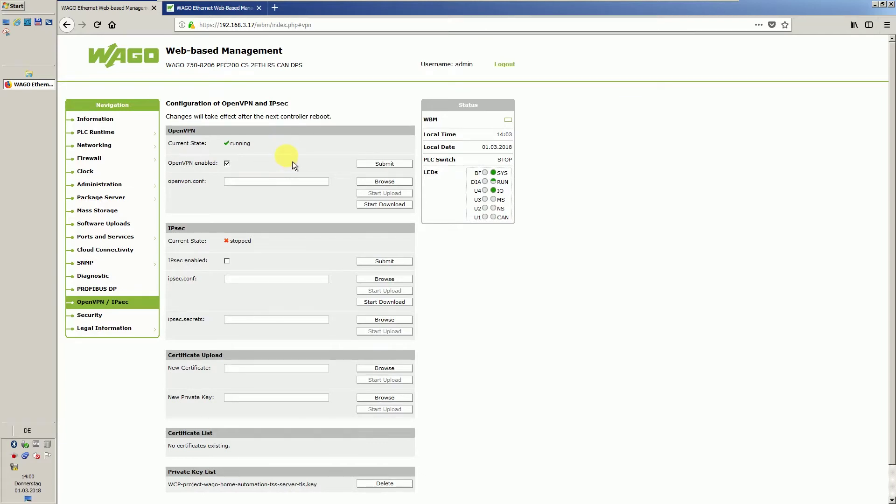
# - Review the controller's date, time and timezone settings and its NTP client configuration, dismissing the password reminders
pyautogui.click(92, 172)
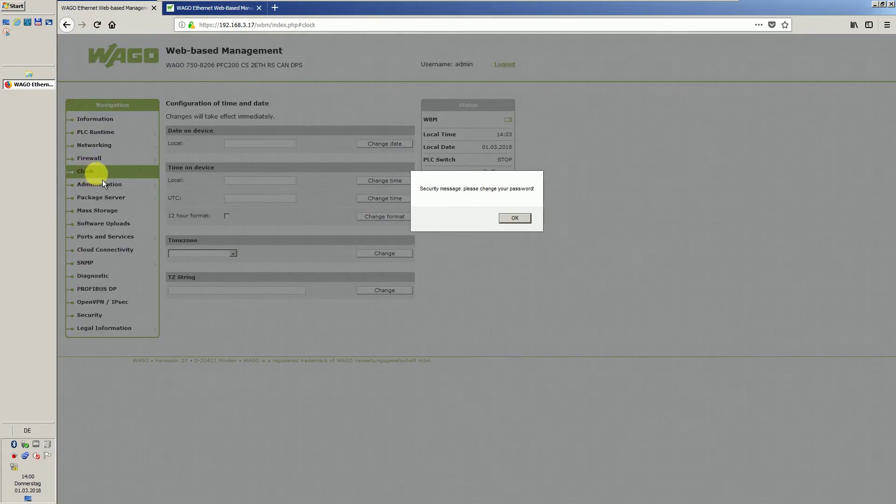
pyautogui.click(514, 218)
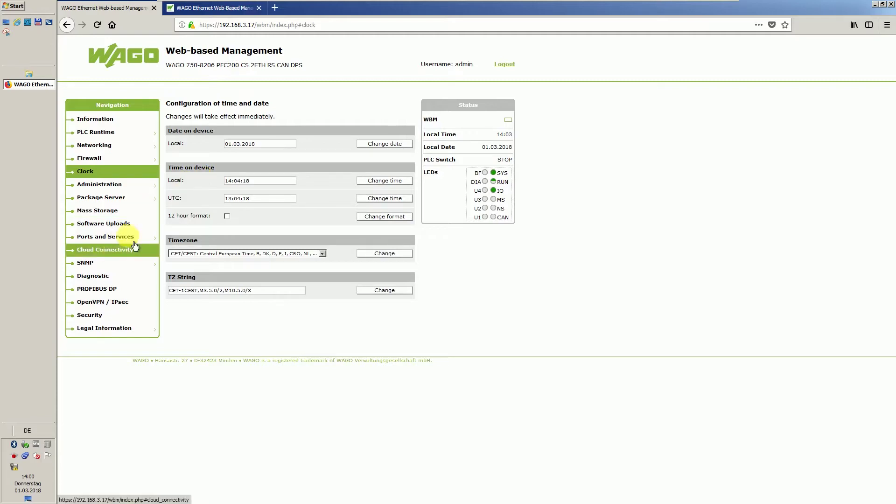
pyautogui.moveTo(140, 236)
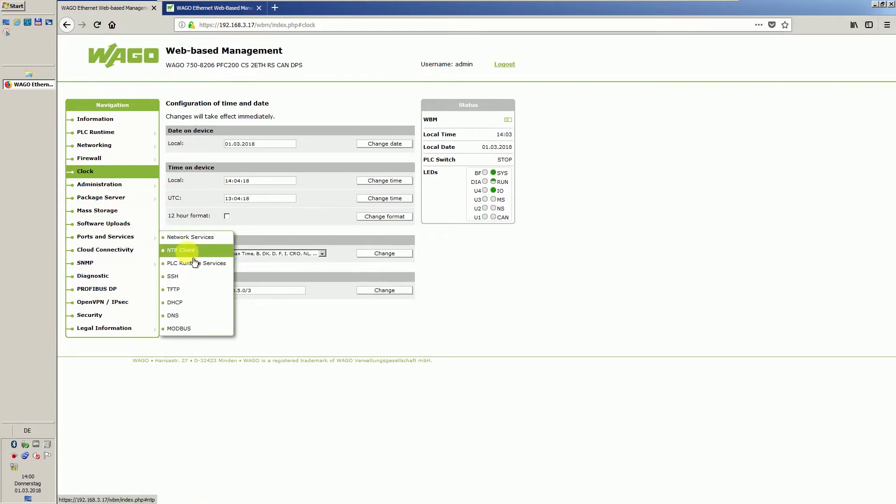
pyautogui.click(182, 251)
pyautogui.click(514, 217)
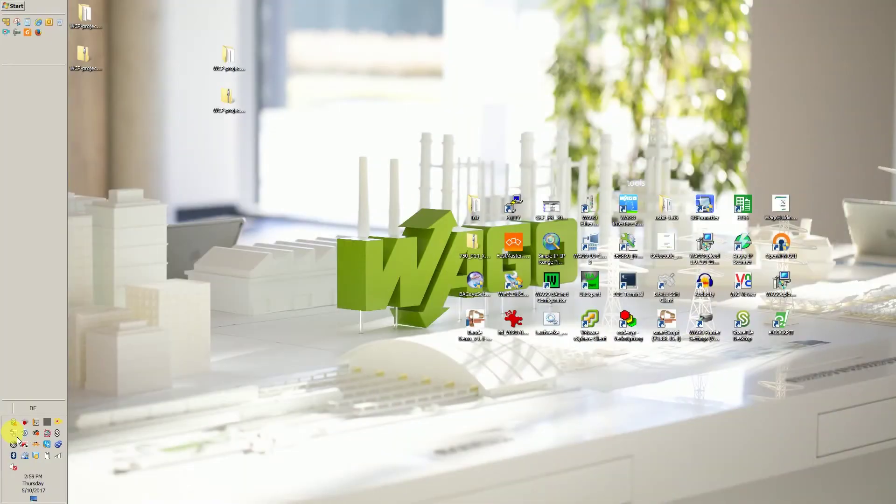
# - Connect the remote PC to the VPN with the OpenVPN client running on its Windows desktop
pyautogui.rightClick(14, 435)
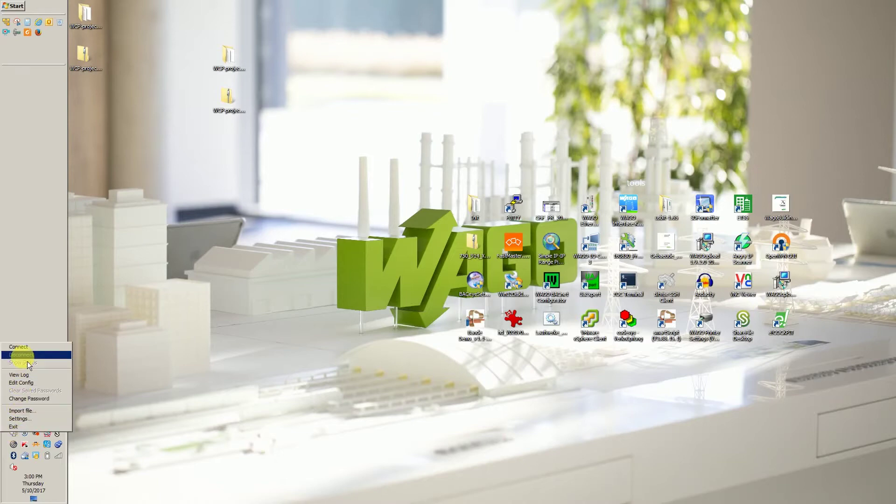
pyautogui.click(28, 350)
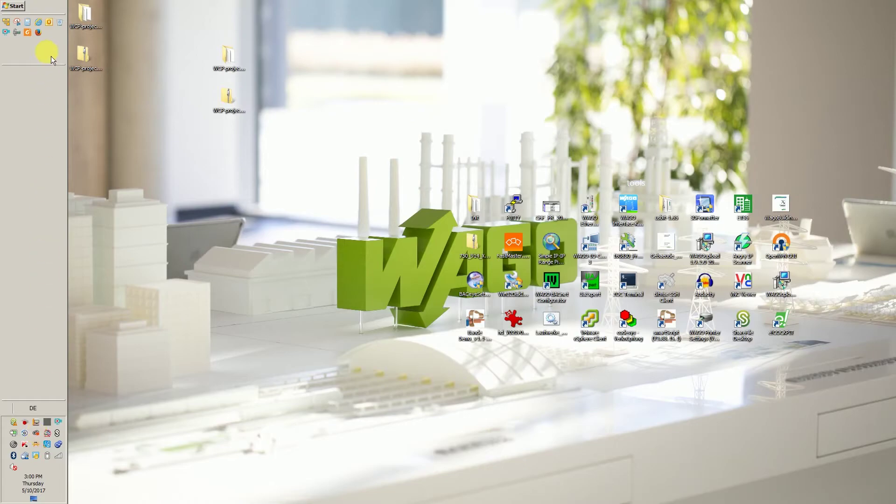
# - Open the controller's web page at 192.168.3.17 in Firefox and add a security exception for its certificate
pyautogui.click(38, 32)
pyautogui.write('192')
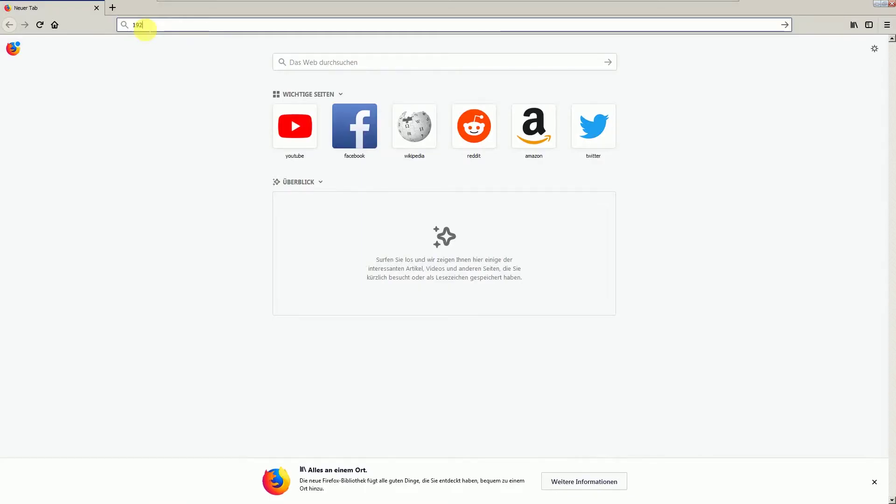
pyautogui.write('.168.3.17')
pyautogui.press('Return')
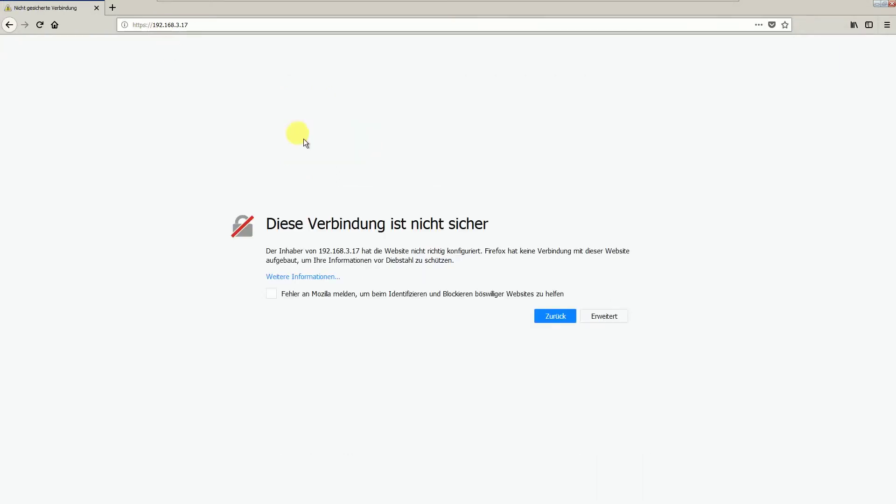
pyautogui.click(607, 317)
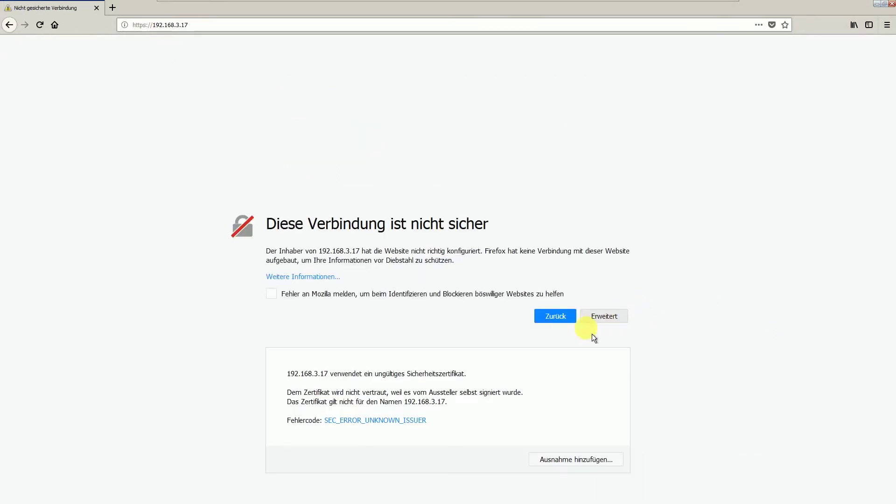
pyautogui.click(577, 462)
pyautogui.click(498, 350)
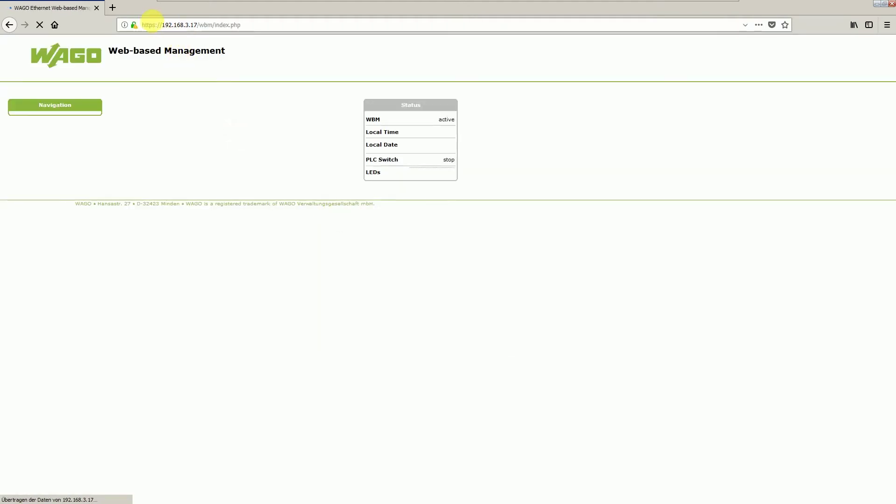
# - Open the web interface of the second device at 192.168.3.20 in a new browser tab
pyautogui.click(114, 10)
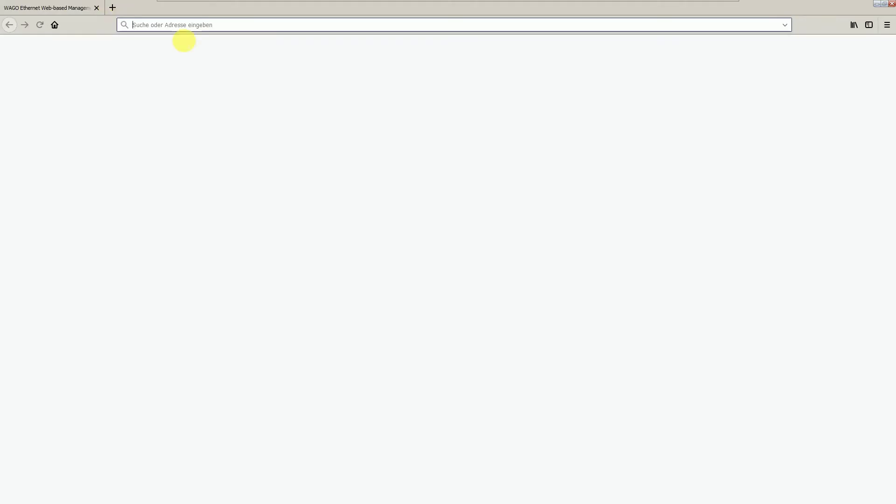
pyautogui.write('192.1')
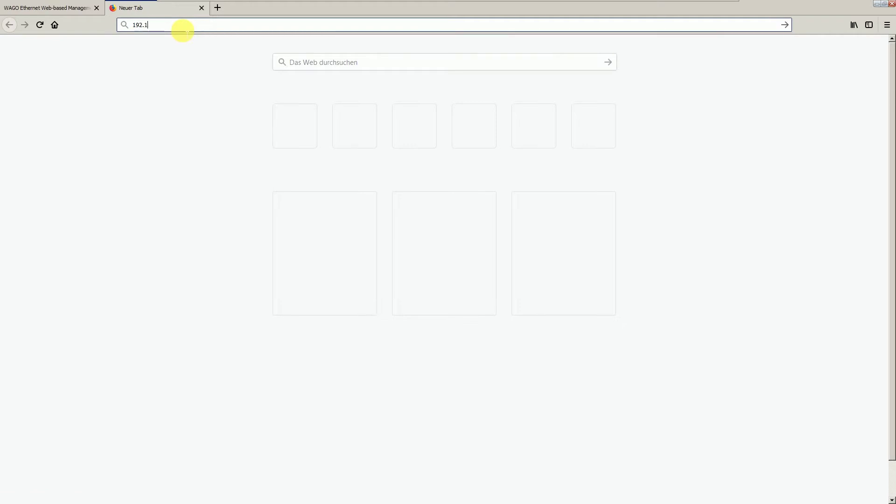
pyautogui.write('68.3.20')
pyautogui.press('Return')
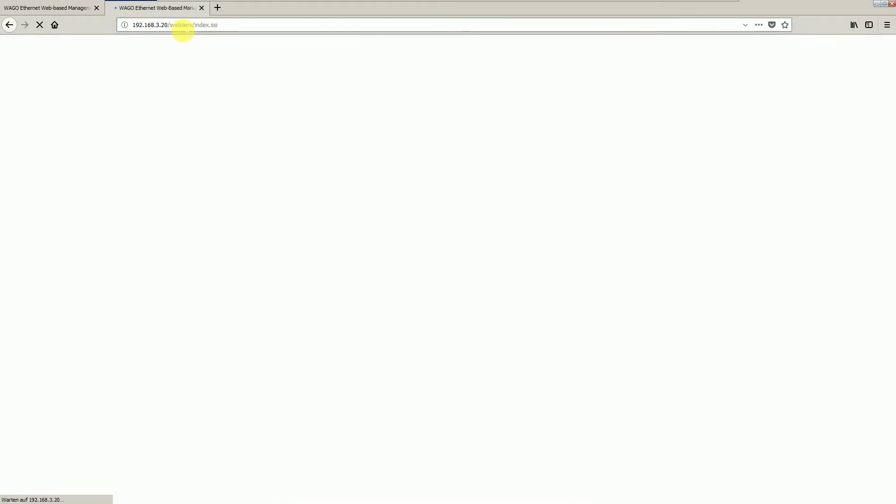